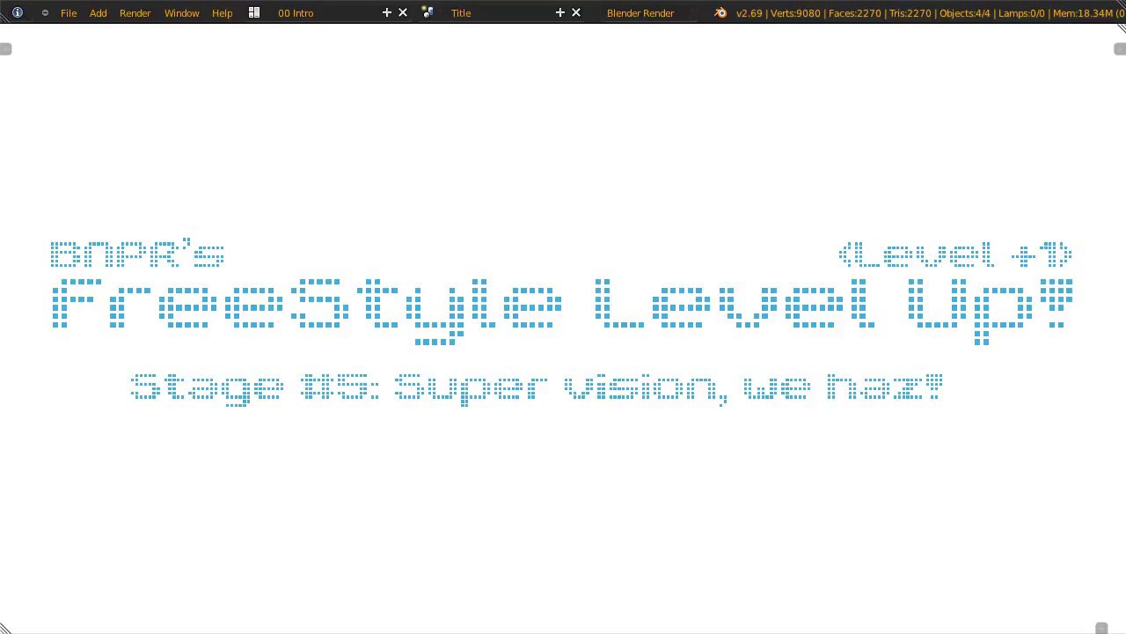
Move to the concepts notes and highlight the Visible, Hidden and QI Range definitions in turn.
{"action": "key", "text": "ctrl+Right"}
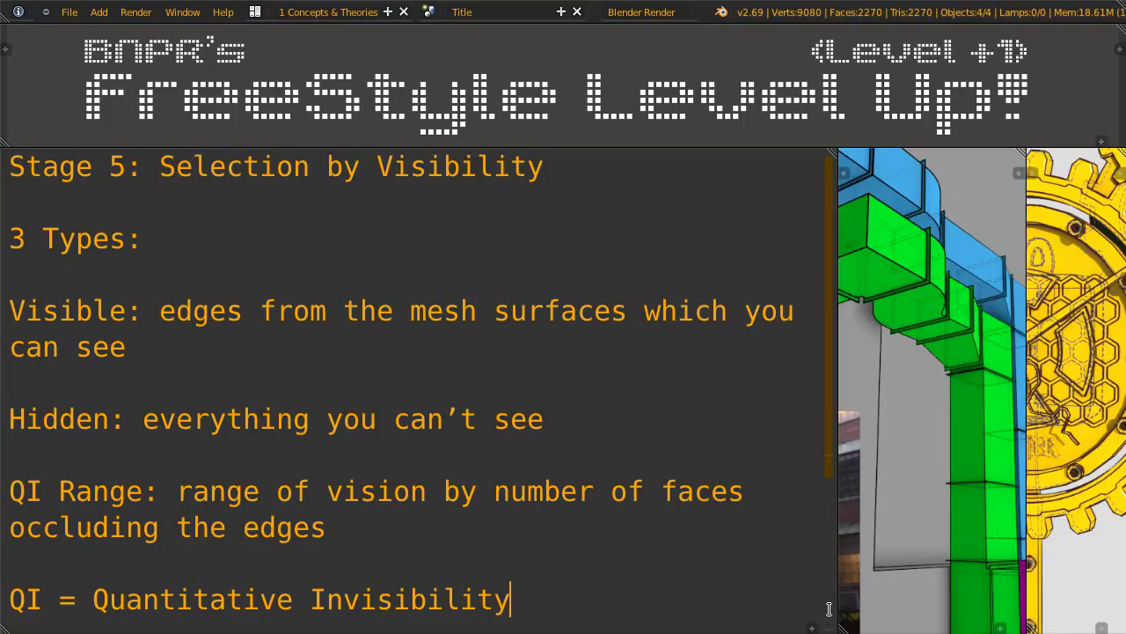
{"action": "left_click_drag", "start_coordinate": [8, 310], "coordinate": [147, 352]}
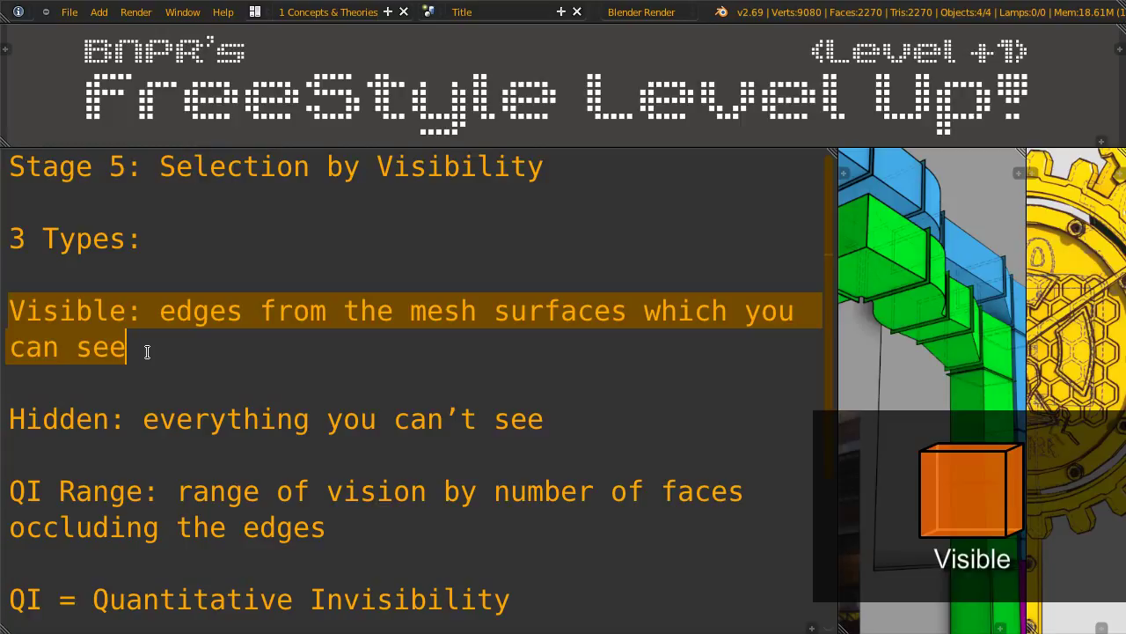
{"action": "left_click_drag", "start_coordinate": [9, 419], "coordinate": [545, 422]}
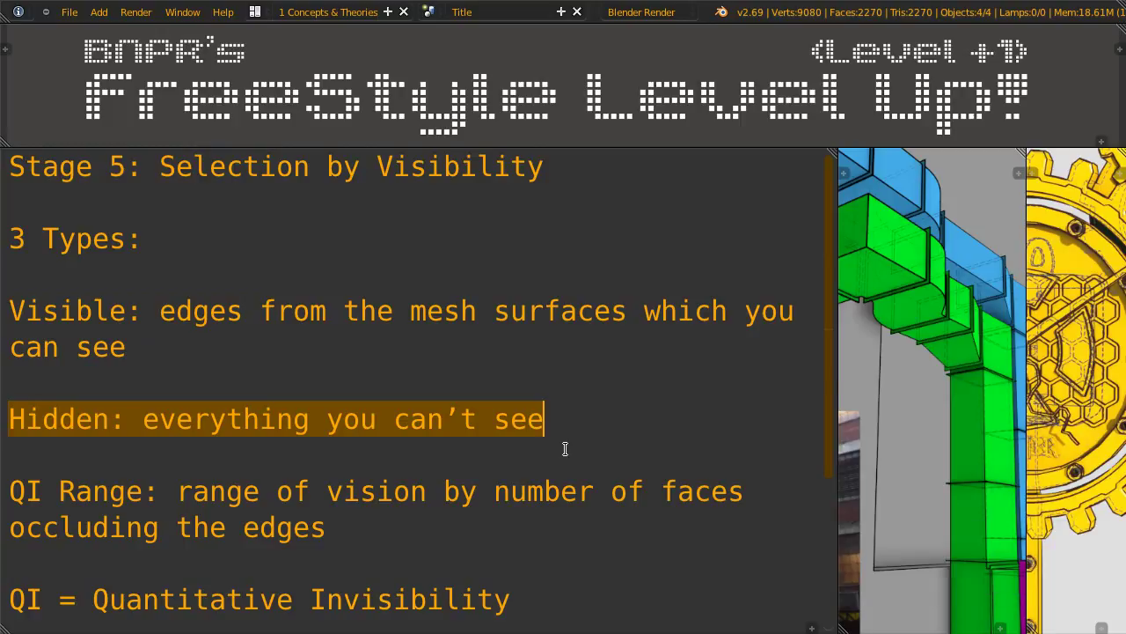
{"action": "left_click_drag", "start_coordinate": [9, 491], "coordinate": [359, 546]}
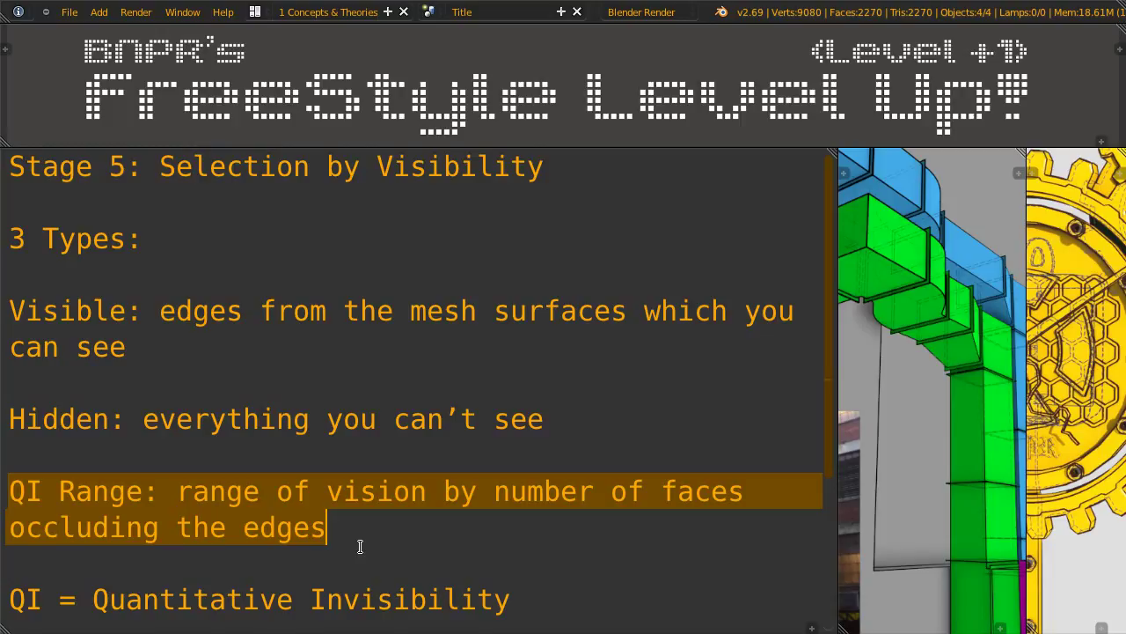
Show the HVAC render full screen, then switch the display to the clock render.
{"action": "key", "text": "ctrl+Up"}
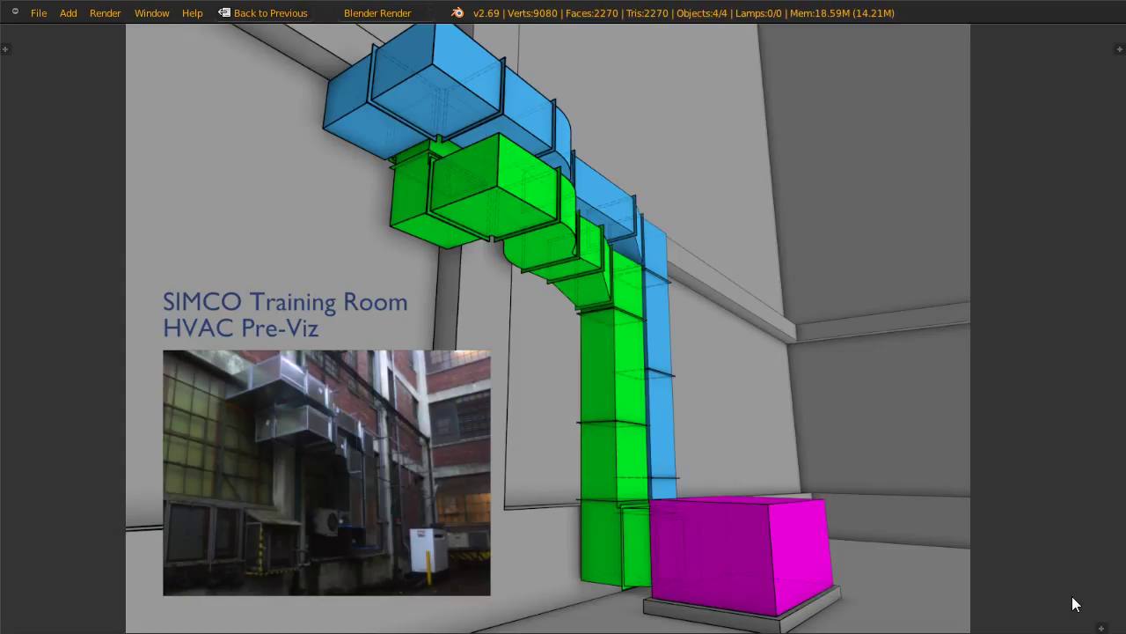
{"action": "key", "text": "Right"}
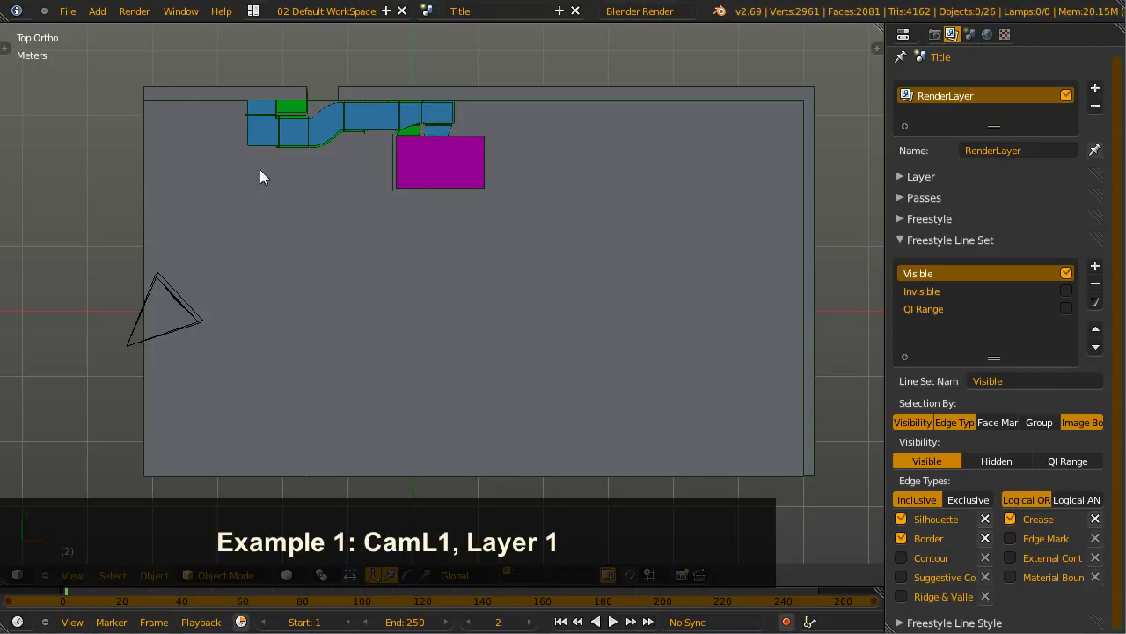
Tilt the top view into 3D, centre the ducts and pick out the magenta air handler box.
{"action": "middle_click_drag", "start_coordinate": [427, 275], "coordinate": [437, 158]}
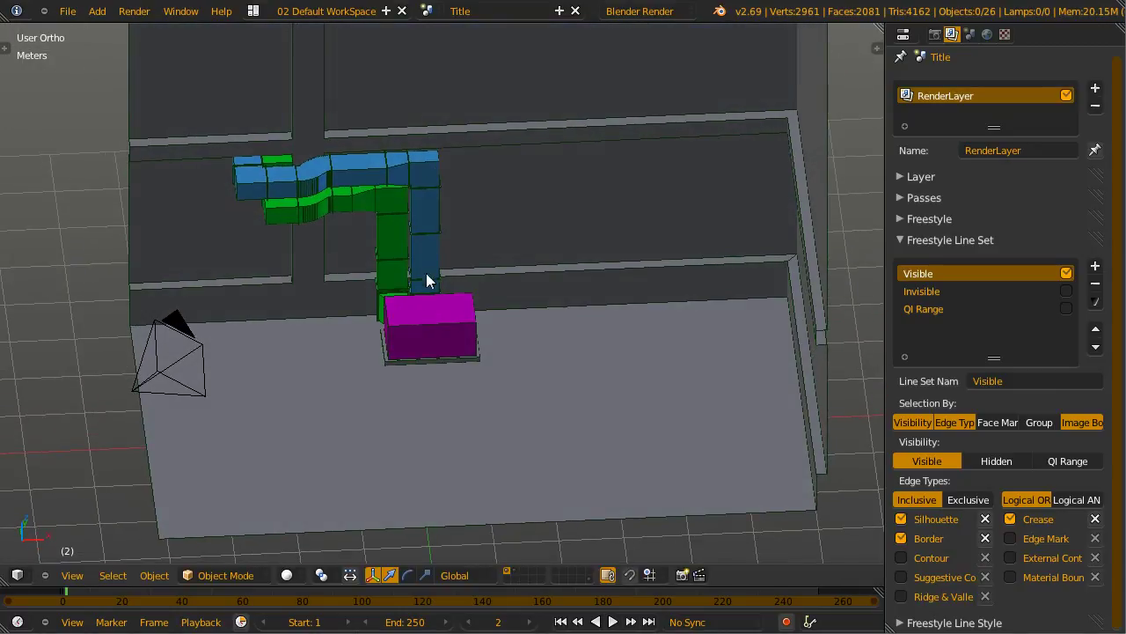
{"action": "scroll", "coordinate": [369, 313], "scroll_direction": "up", "scroll_amount": 5}
{"action": "middle_click_drag", "start_coordinate": [369, 314], "coordinate": [493, 334], "text": "shift"}
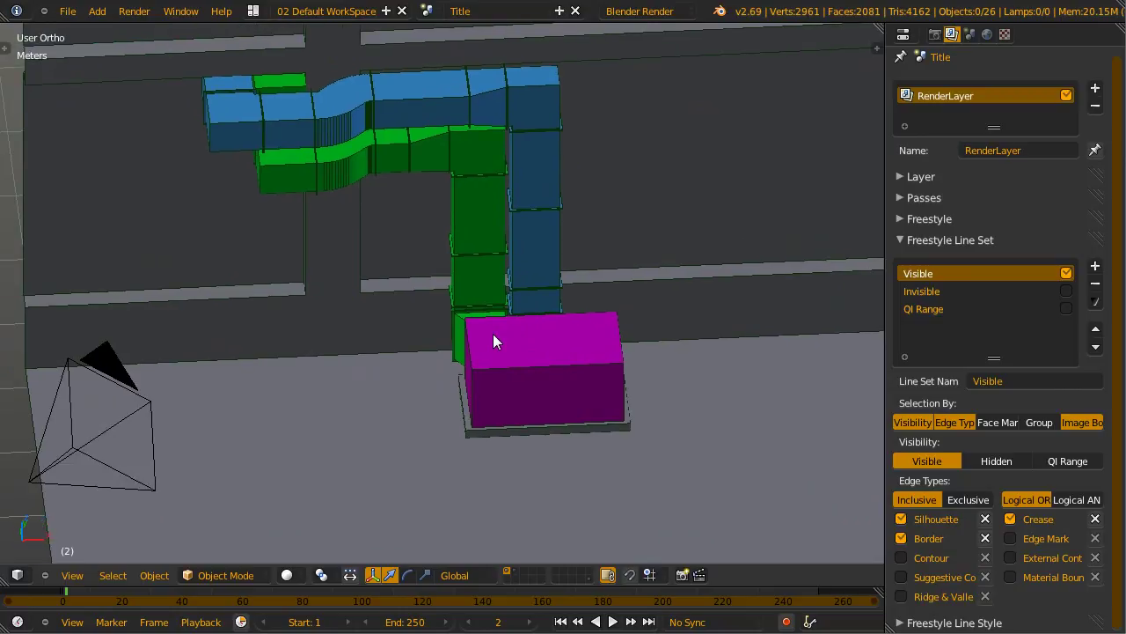
{"action": "right_click", "coordinate": [556, 362]}
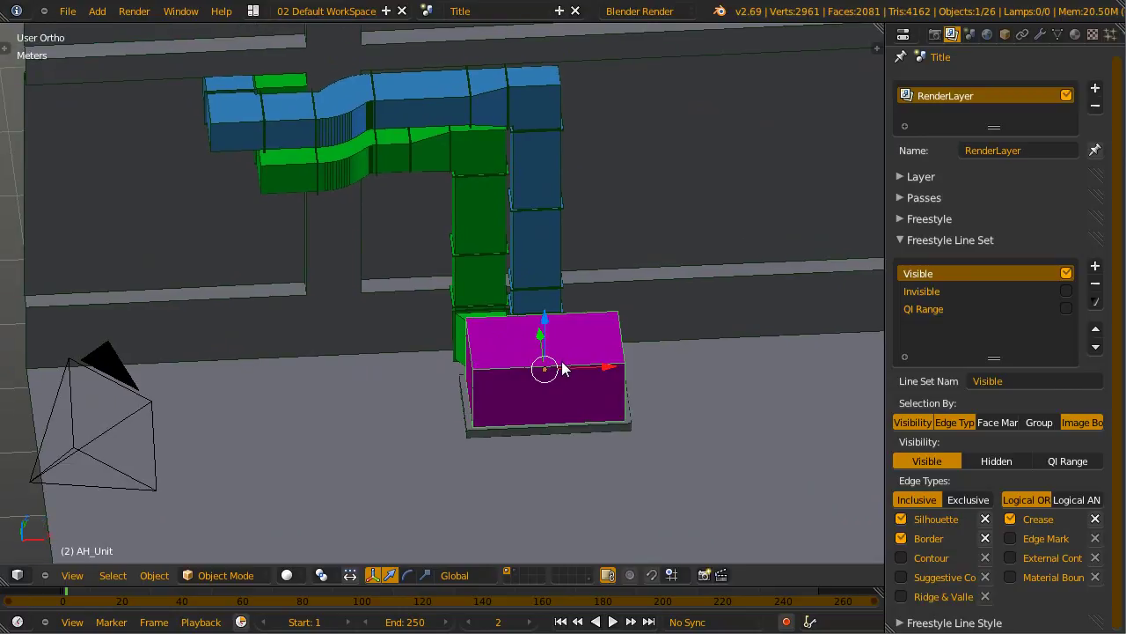
{"action": "key", "text": "a"}
Point out the blue vertical supply duct with its elbow and upper duct pieces.
{"action": "right_click", "coordinate": [544, 261]}
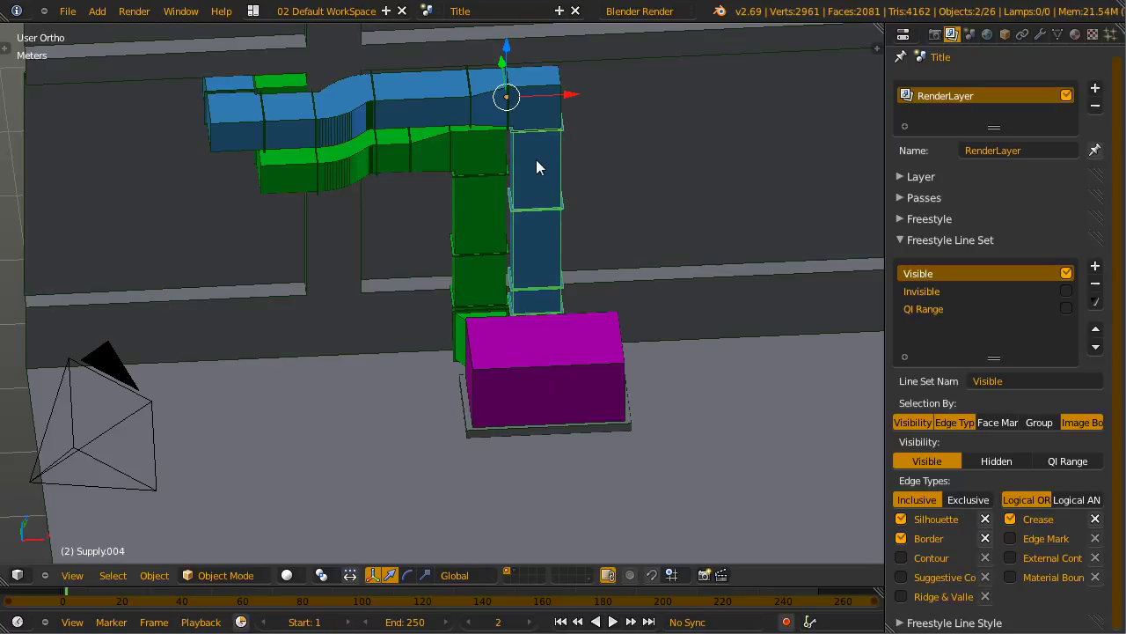
{"action": "right_click", "coordinate": [533, 110], "text": "shift"}
{"action": "right_click", "coordinate": [440, 99], "text": "shift"}
{"action": "key", "text": "a"}
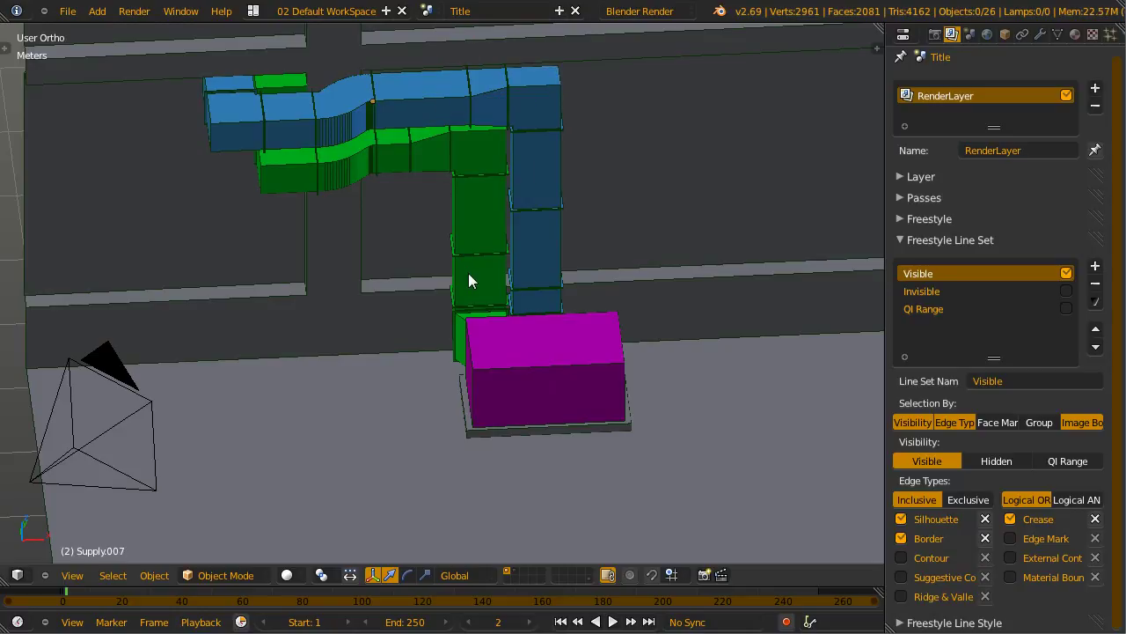
Select the four green return duct pieces, then deselect them and orbit the scene.
{"action": "right_click", "coordinate": [468, 272]}
{"action": "right_click", "coordinate": [476, 220], "text": "shift"}
{"action": "right_click", "coordinate": [476, 184], "text": "shift"}
{"action": "right_click", "coordinate": [422, 154], "text": "shift"}
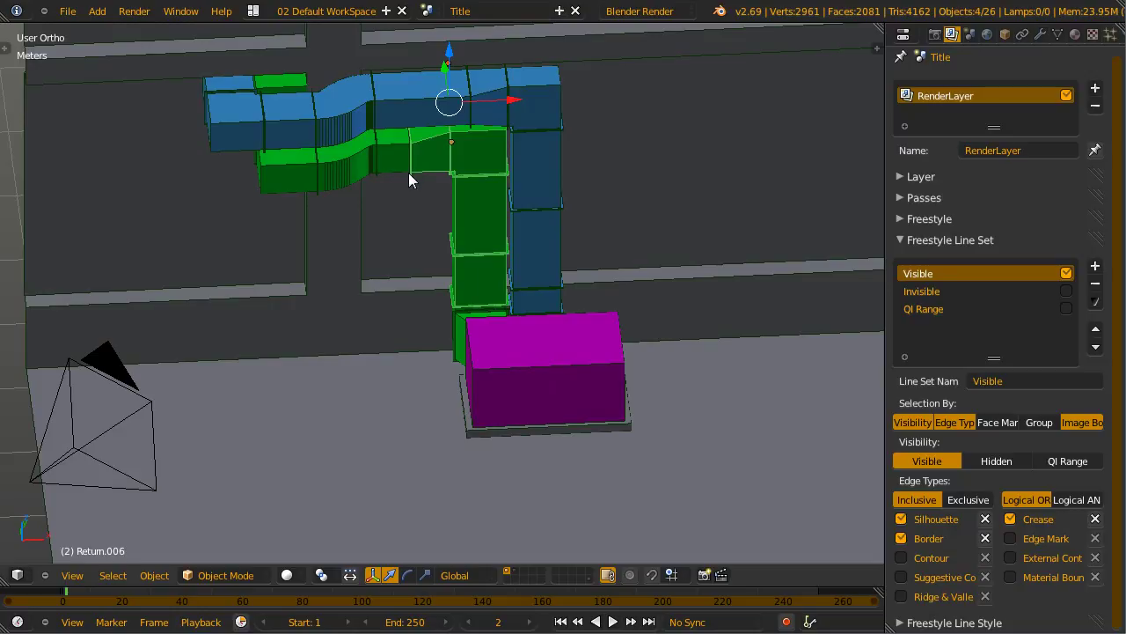
{"action": "key", "text": "a"}
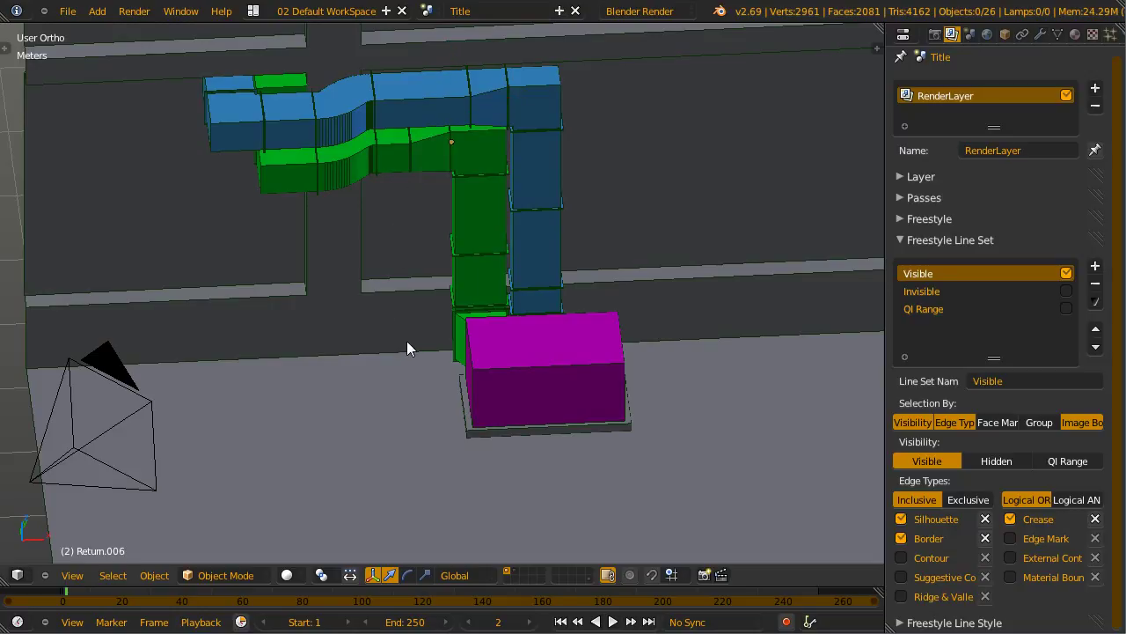
{"action": "mouse_move", "coordinate": [407, 341]}
{"action": "middle_mouse_down"}
{"action": "mouse_move", "coordinate": [470, 317]}
{"action": "mouse_move", "coordinate": [519, 270]}
{"action": "mouse_move", "coordinate": [564, 282]}
{"action": "mouse_move", "coordinate": [542, 300]}
{"action": "mouse_move", "coordinate": [513, 297]}
{"action": "middle_mouse_up"}
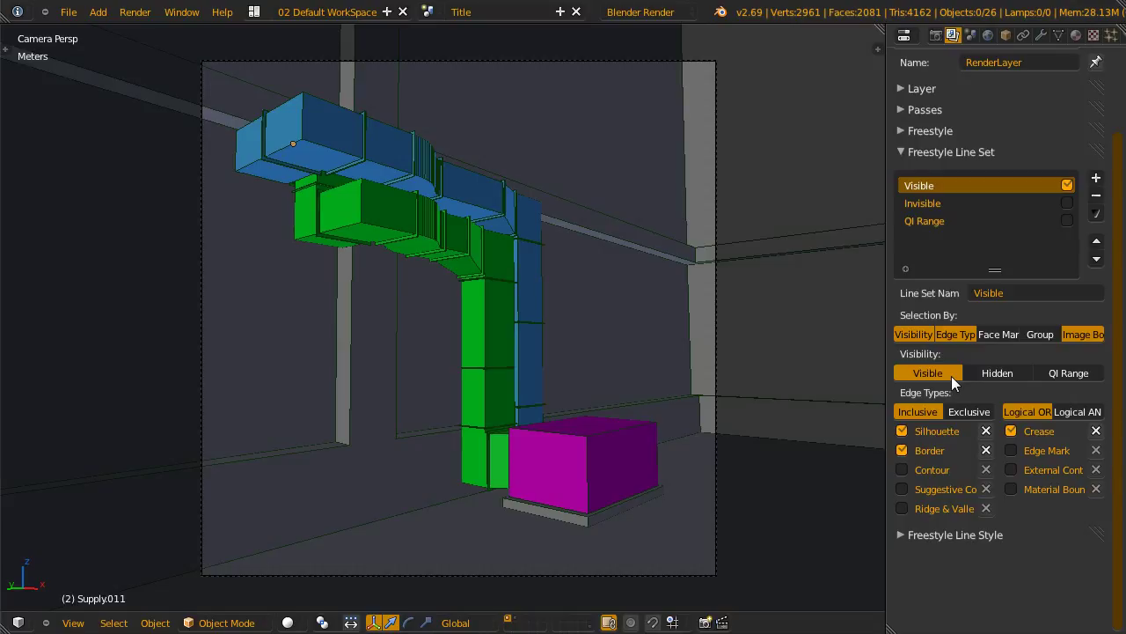
Compare the line set's Visible, Hidden and QI Range modes, leaving visibility limited by QI range.
{"action": "left_click", "coordinate": [1003, 376]}
{"action": "left_click", "coordinate": [1098, 377]}
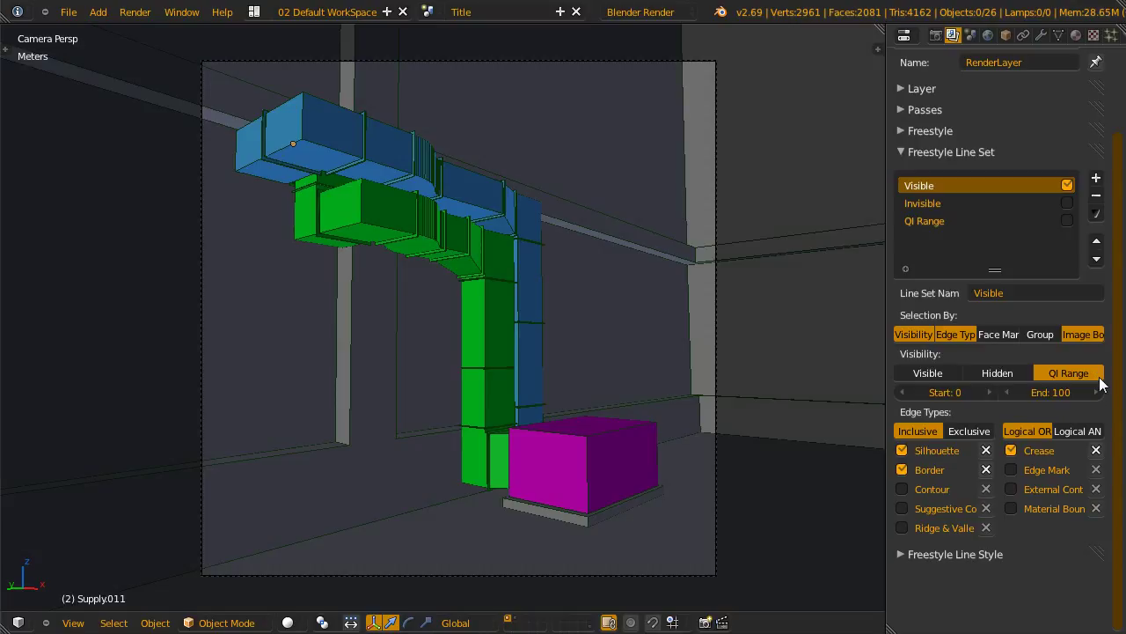
{"action": "left_click", "coordinate": [951, 375]}
{"action": "left_click", "coordinate": [1025, 377]}
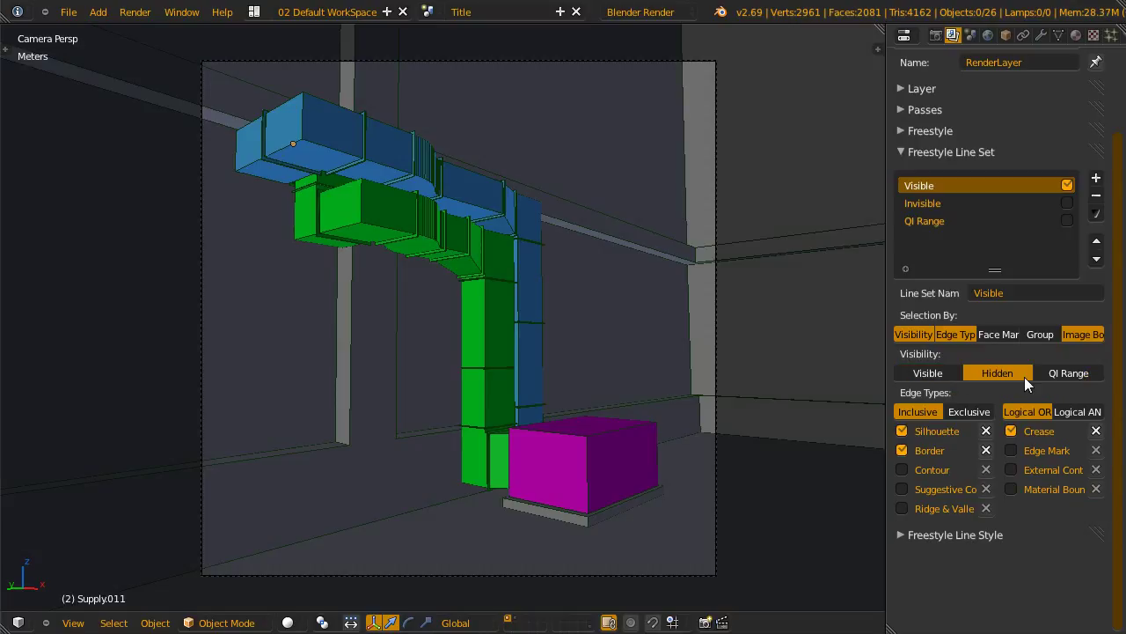
{"action": "left_click", "coordinate": [1097, 378]}
{"action": "left_click", "coordinate": [951, 376]}
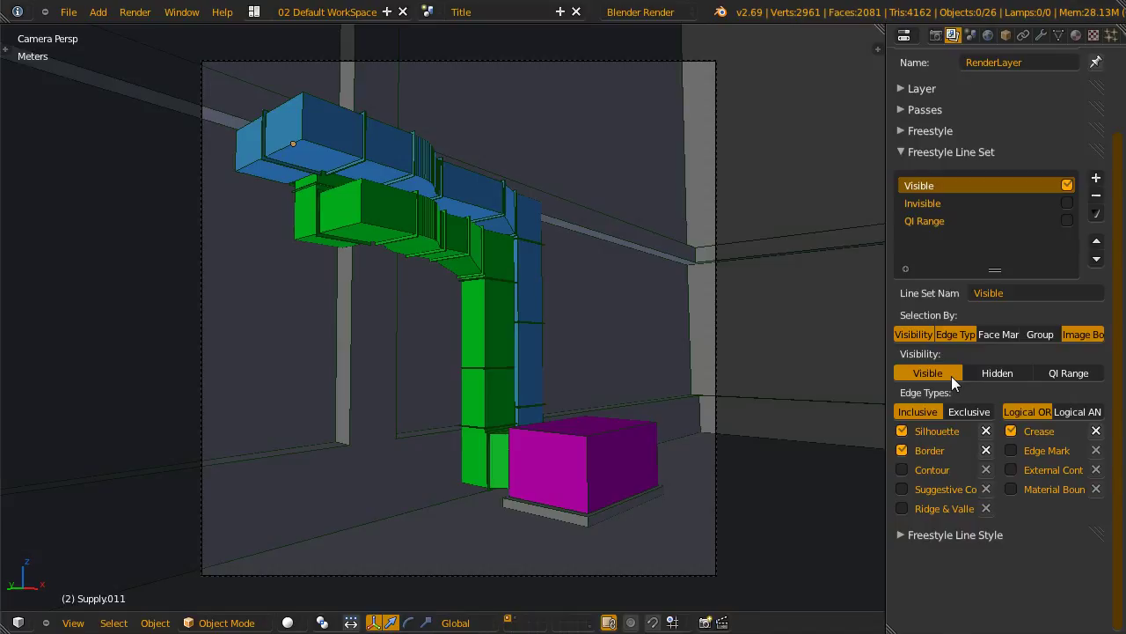
{"action": "left_click", "coordinate": [1025, 377]}
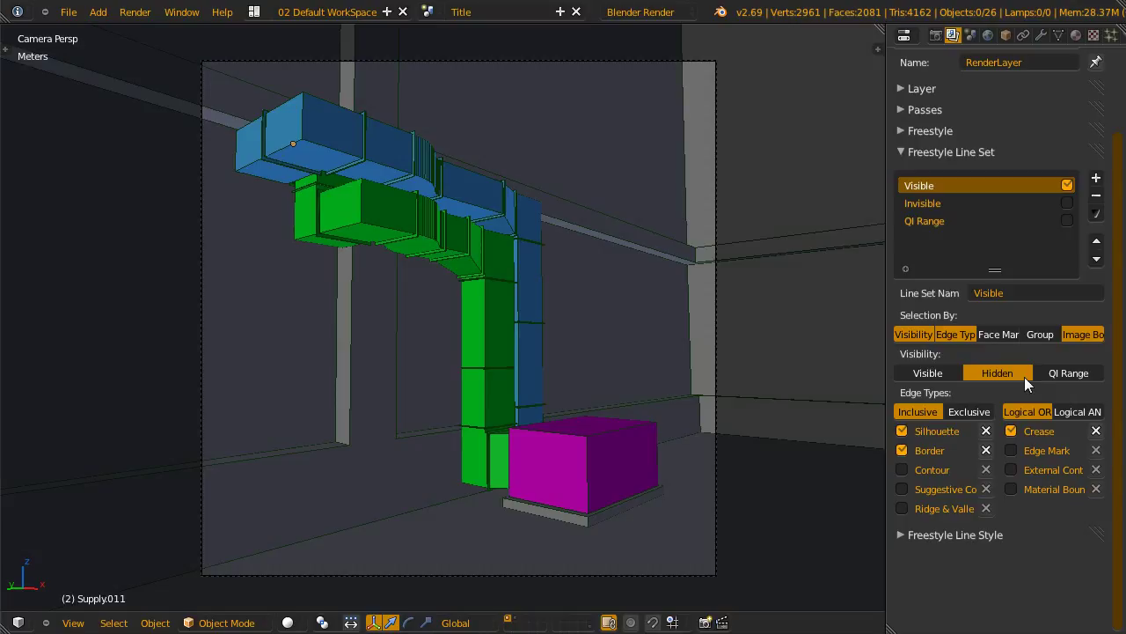
{"action": "left_click", "coordinate": [1099, 376]}
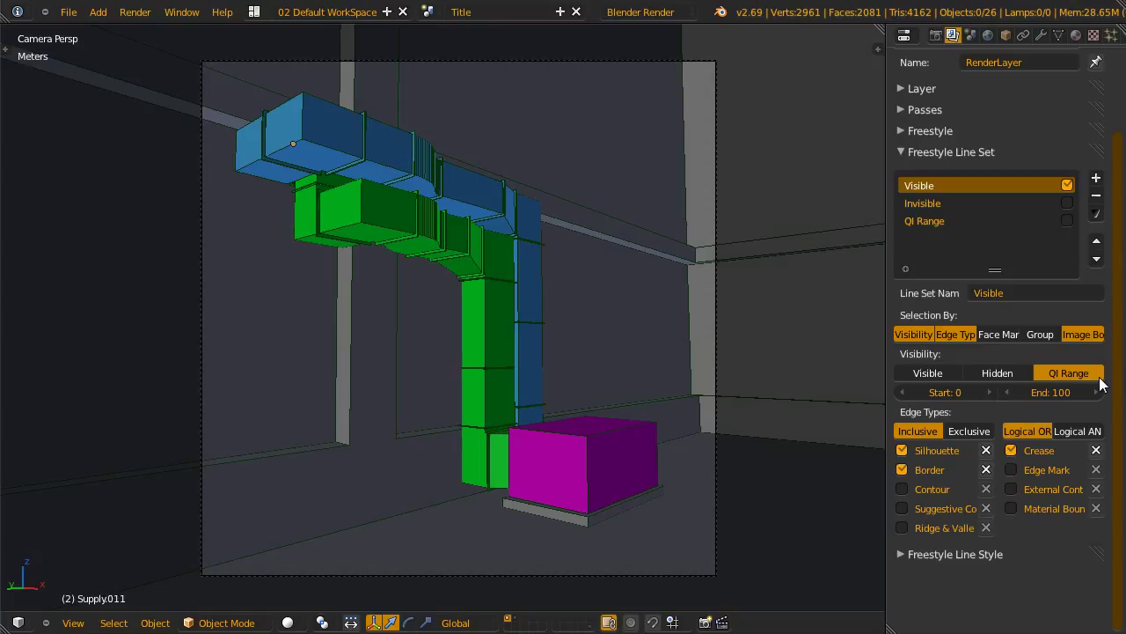
Enable the QI Range line set, set its range end to 0 and render the duct line art.
{"action": "left_click", "coordinate": [1067, 221]}
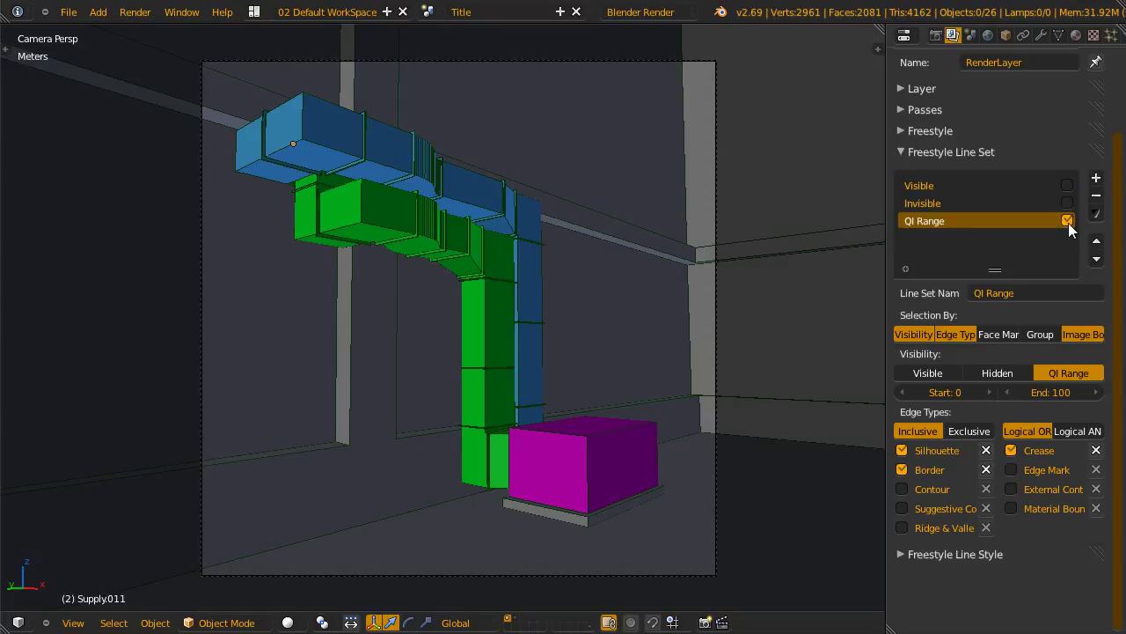
{"action": "left_click", "coordinate": [1043, 393]}
{"action": "type", "text": "0"}
{"action": "key", "text": "Return"}
{"action": "key", "text": "F12"}
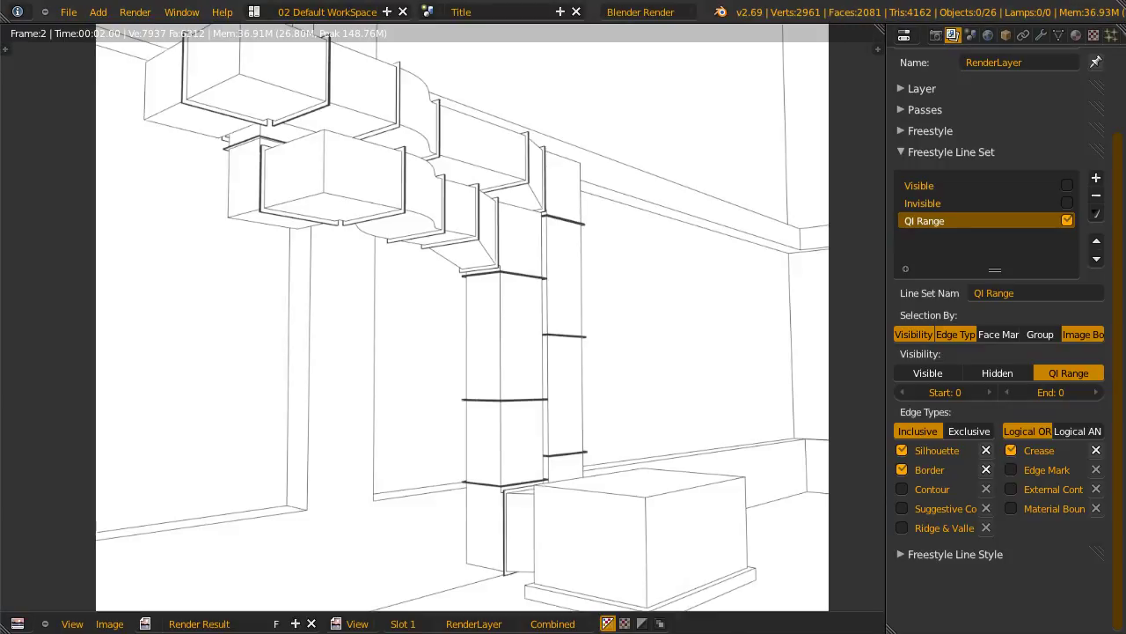
Re-render the duct line art with a QI range end of 1, then set the end to 3.
{"action": "key", "text": "Escape"}
{"action": "left_click", "coordinate": [1043, 394]}
{"action": "type", "text": "1"}
{"action": "key", "text": "Return"}
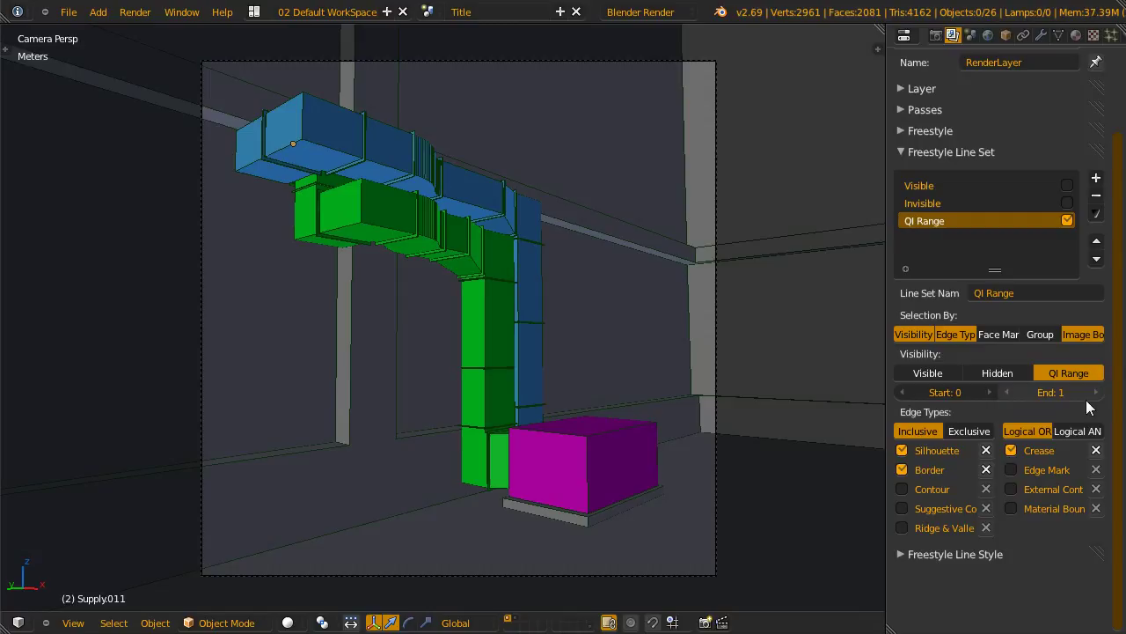
{"action": "key", "text": "F12"}
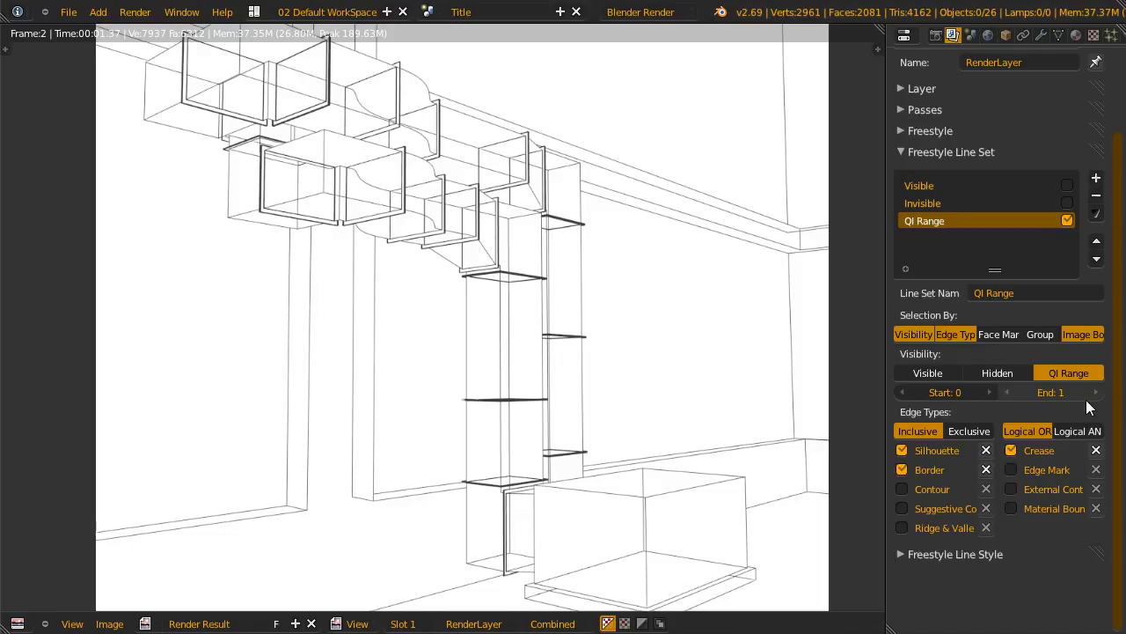
{"action": "left_click", "coordinate": [1050, 391]}
{"action": "type", "text": "3"}
{"action": "key", "text": "Return"}
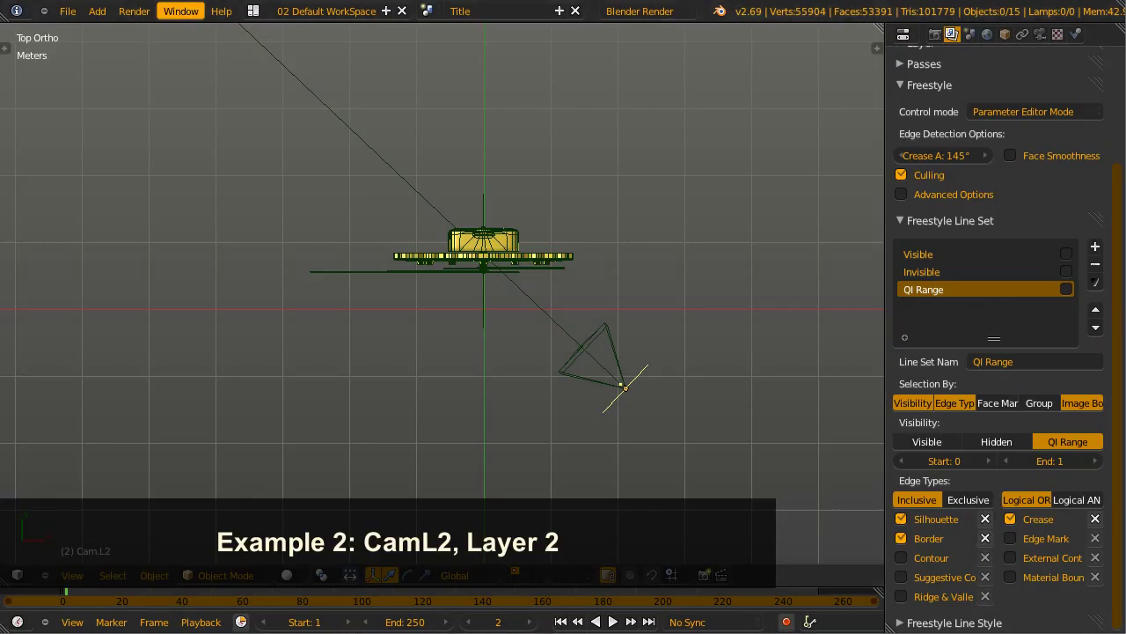
Look at the clock through its selected camera and zoom in on its lower part.
{"action": "right_click", "coordinate": [607, 331]}
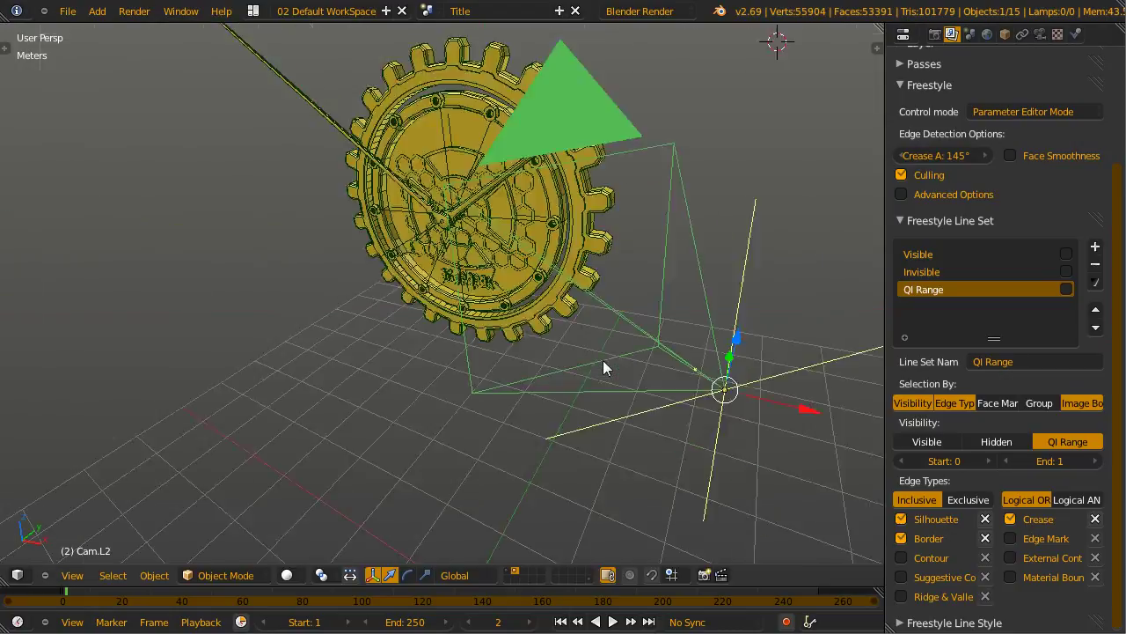
{"action": "key", "text": "KP_0"}
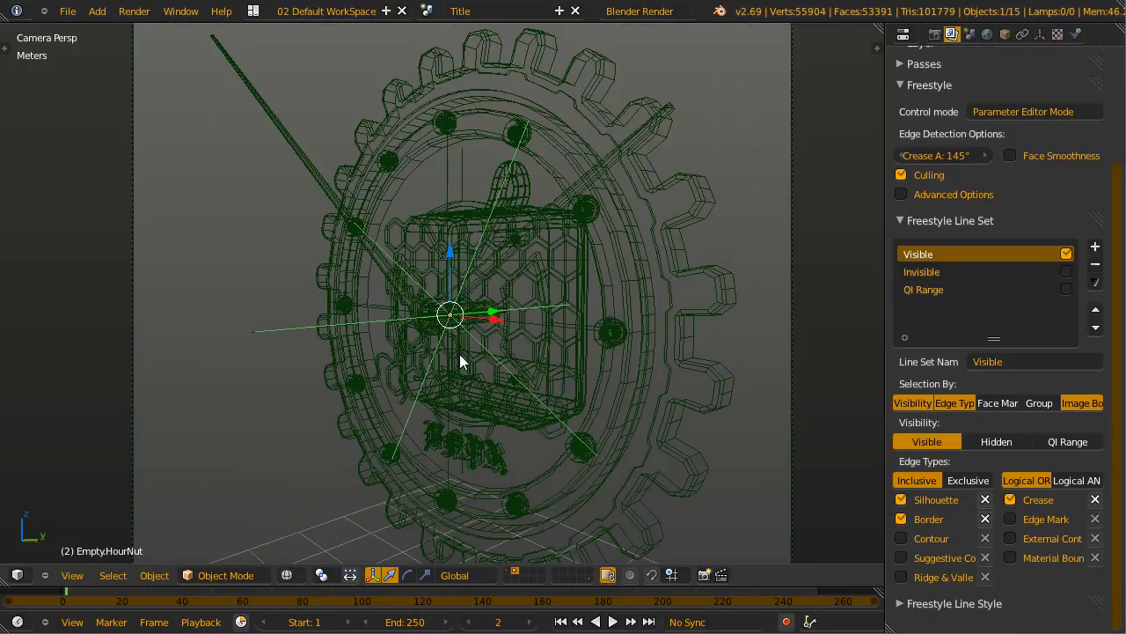
{"action": "scroll", "coordinate": [460, 359], "scroll_direction": "up", "scroll_amount": 4}
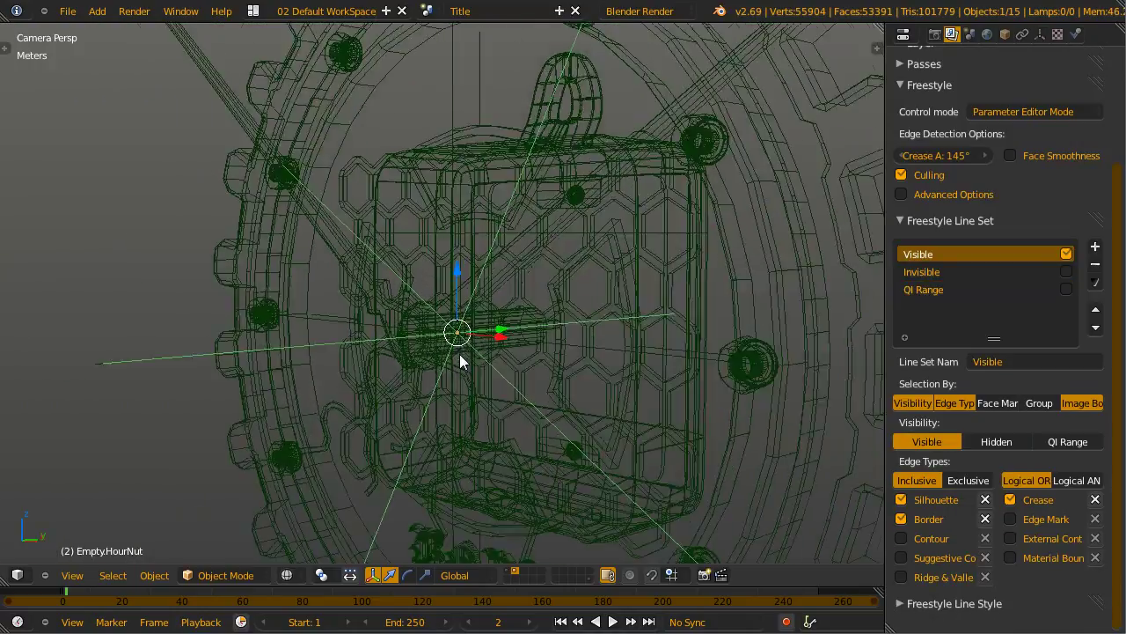
{"action": "scroll", "coordinate": [460, 359], "scroll_direction": "up", "scroll_amount": 1}
{"action": "middle_click_drag", "start_coordinate": [484, 366], "coordinate": [420, 266], "text": "shift"}
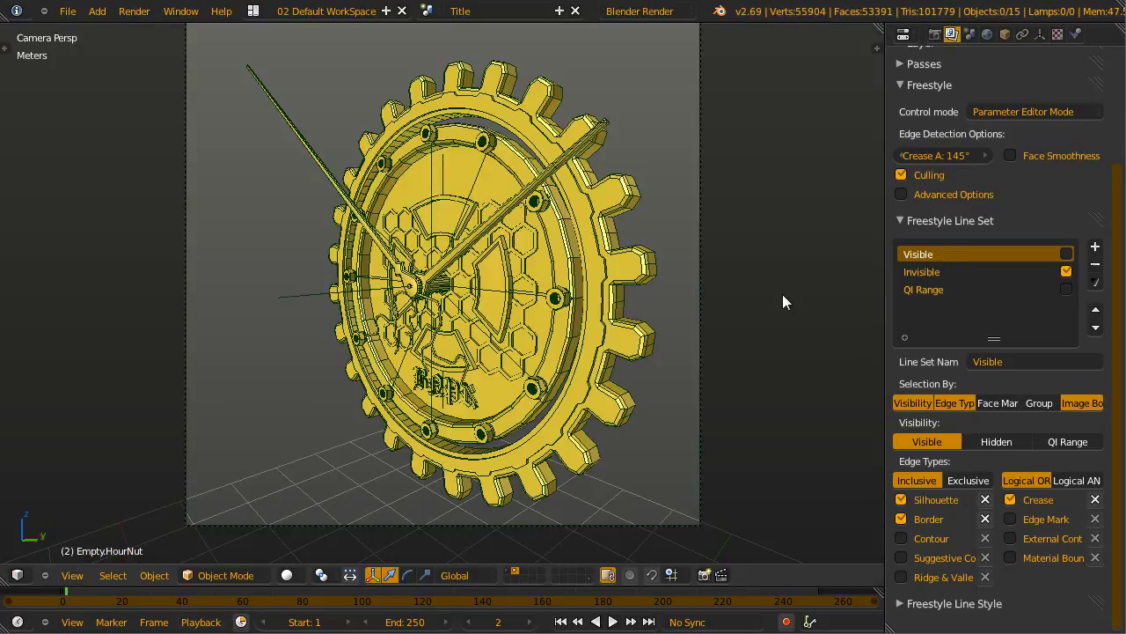
Render the clock's hidden lines, enable the Visible line set too, and compare with the earlier render.
{"action": "key", "text": "F12"}
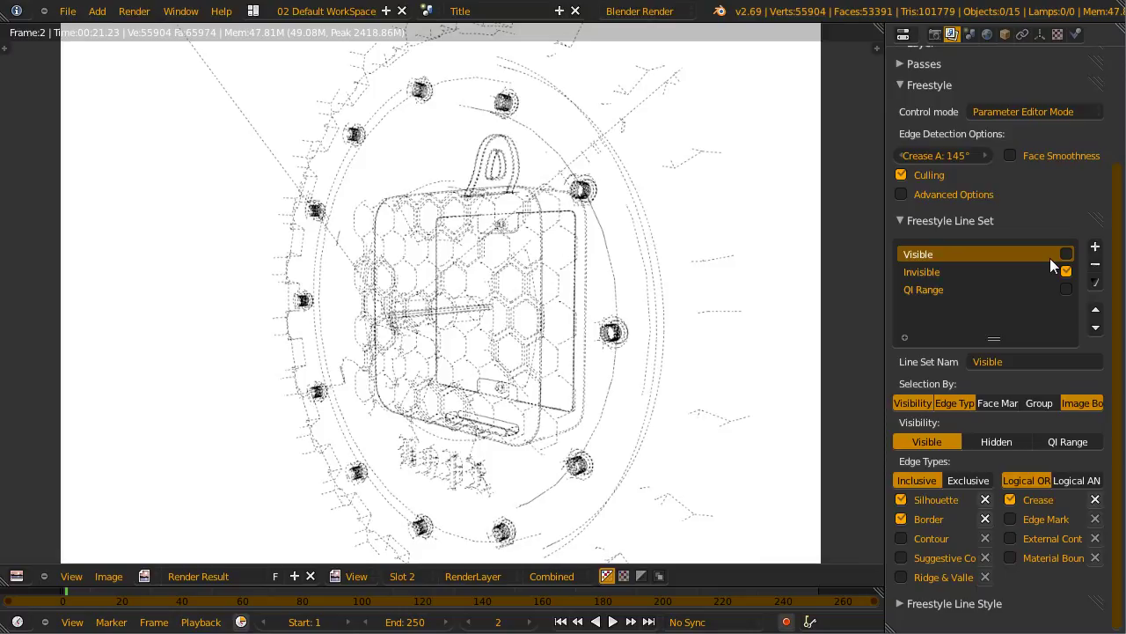
{"action": "left_click", "coordinate": [1066, 255]}
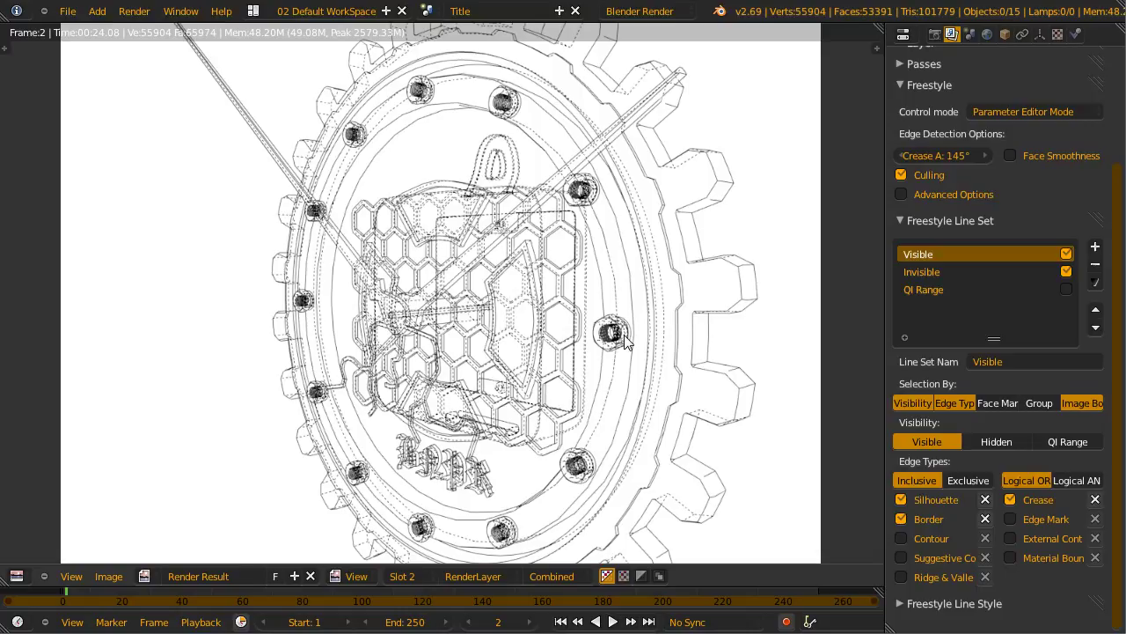
{"action": "left_click", "coordinate": [1065, 294]}
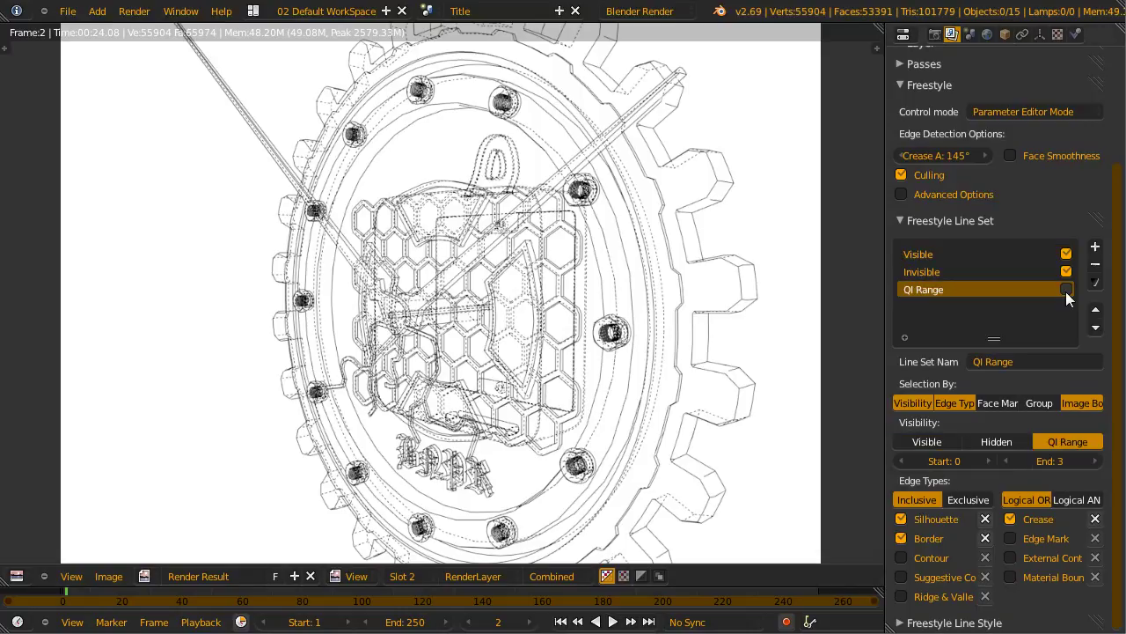
{"action": "key", "text": "j"}
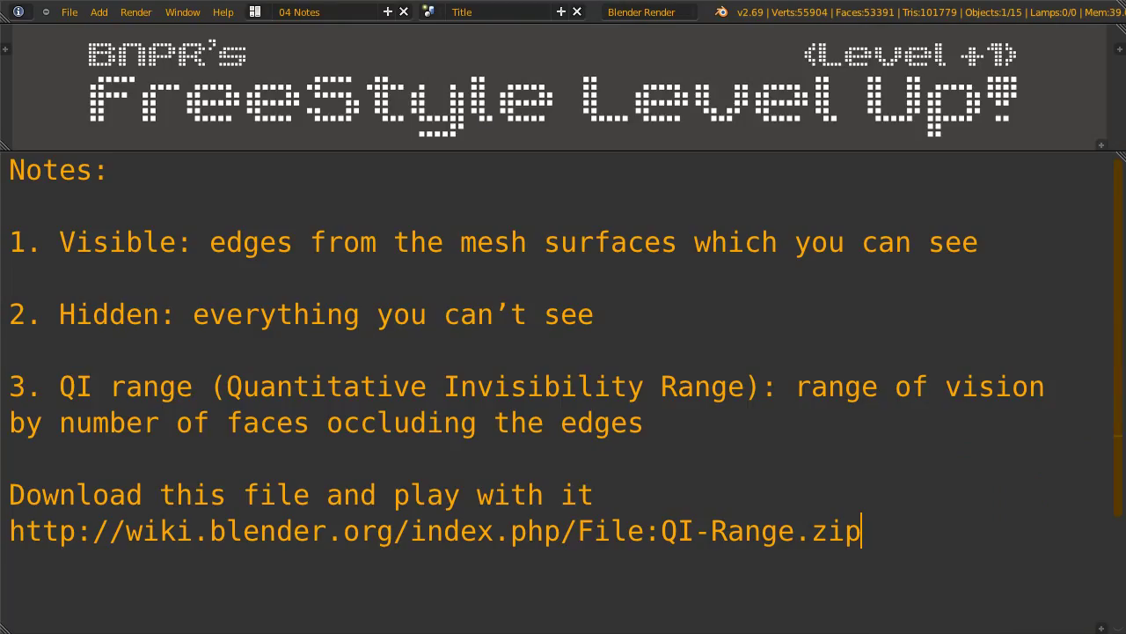
Highlight the Visible, Hidden and QI range definitions, then the example file's download link.
{"action": "left_click_drag", "start_coordinate": [59, 242], "coordinate": [193, 242]}
{"action": "left_click_drag", "start_coordinate": [59, 314], "coordinate": [176, 314]}
{"action": "left_click_drag", "start_coordinate": [59, 386], "coordinate": [778, 386]}
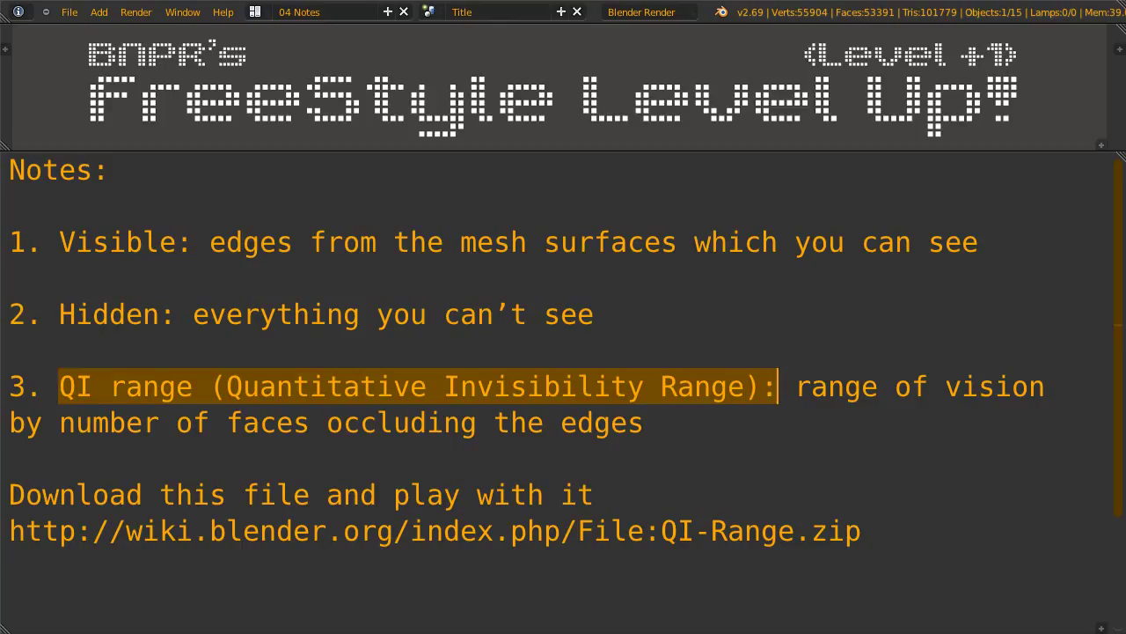
{"action": "key", "text": "ctrl+End"}
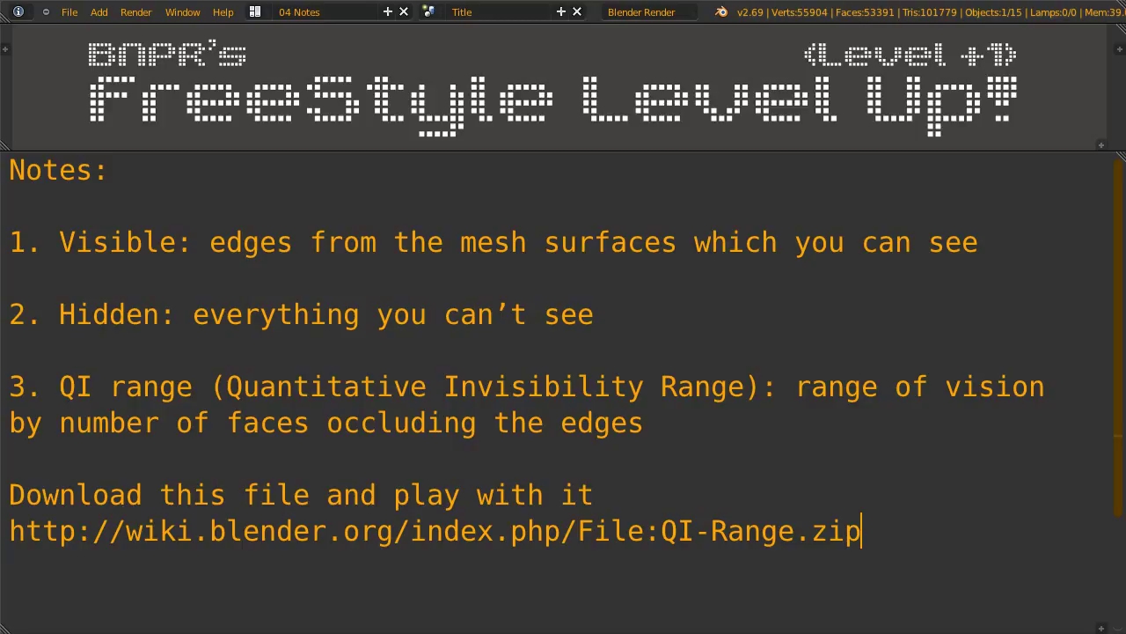
{"action": "key", "text": "shift+Home"}
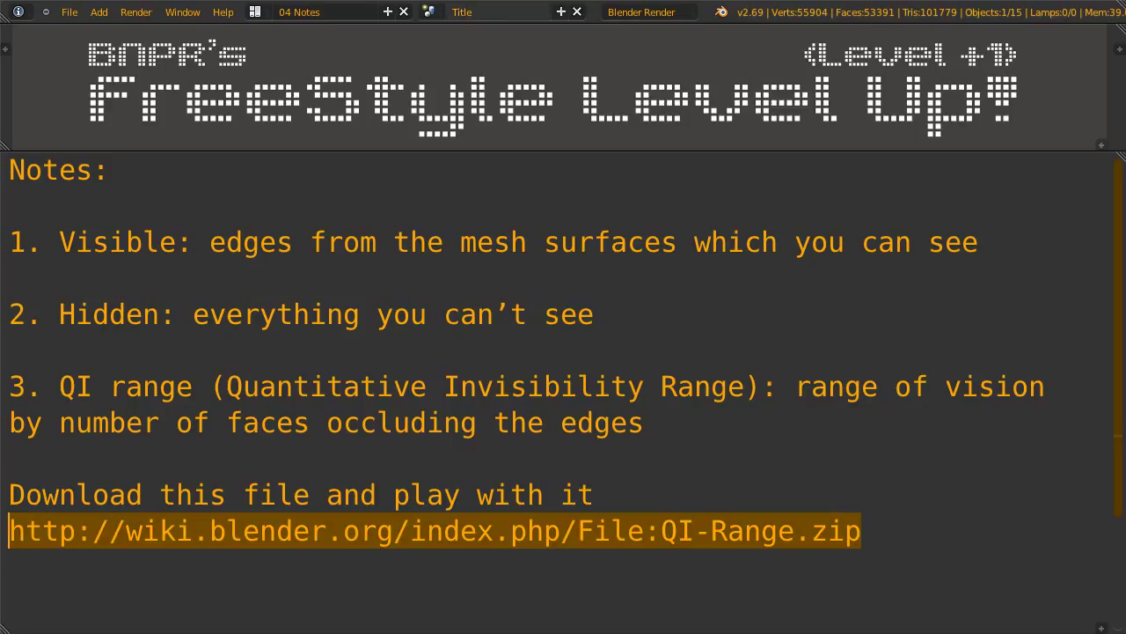